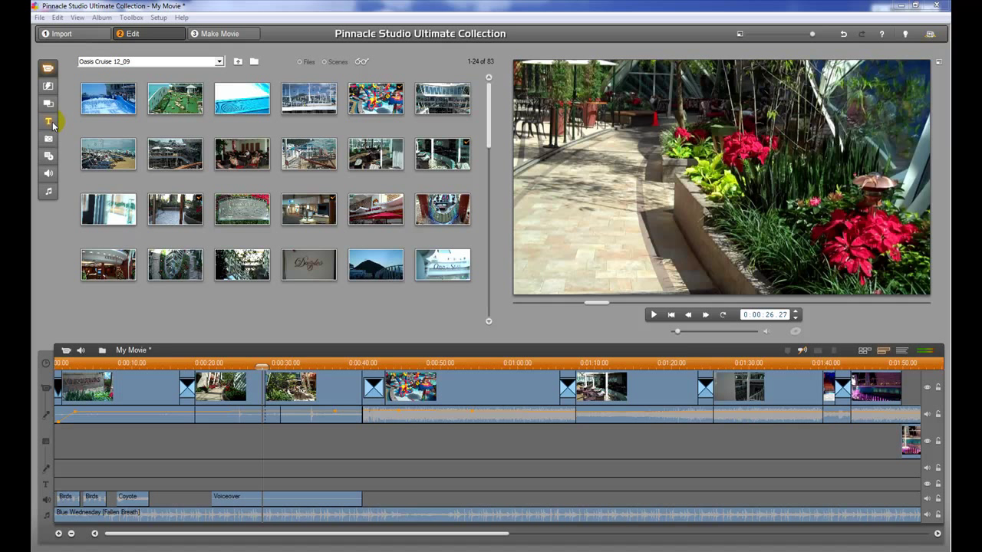
- Open the titles library and look over the available title collections, keeping Standard Titles selected
{"action": "left_click", "coordinate": [51, 124]}
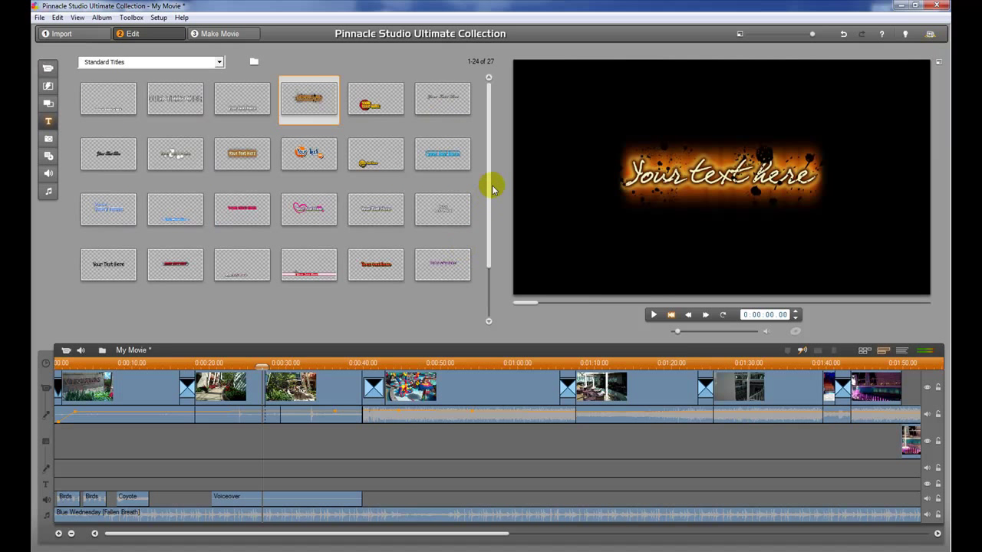
{"action": "left_click_drag", "start_coordinate": [493, 188], "coordinate": [489, 119]}
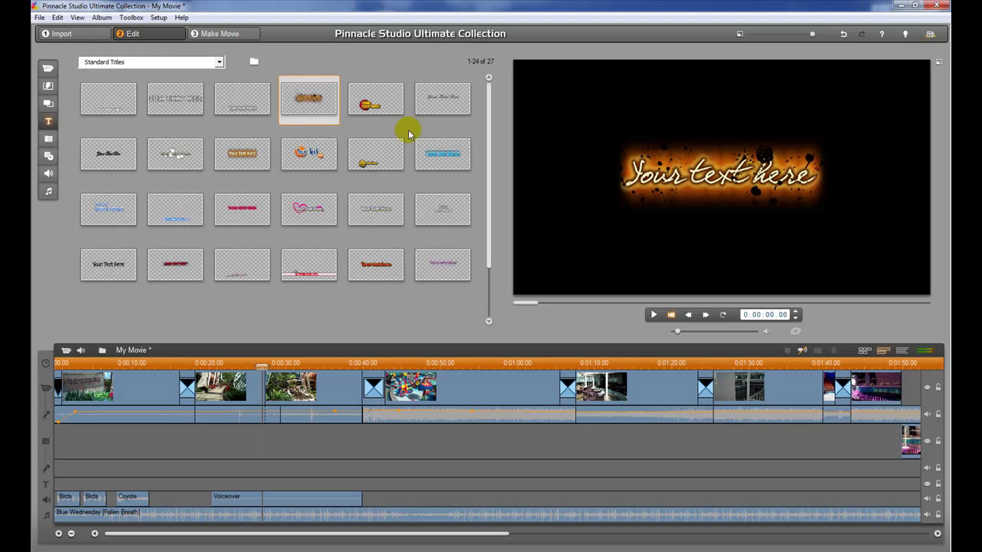
{"action": "left_click", "coordinate": [217, 66]}
{"action": "left_click", "coordinate": [251, 62]}
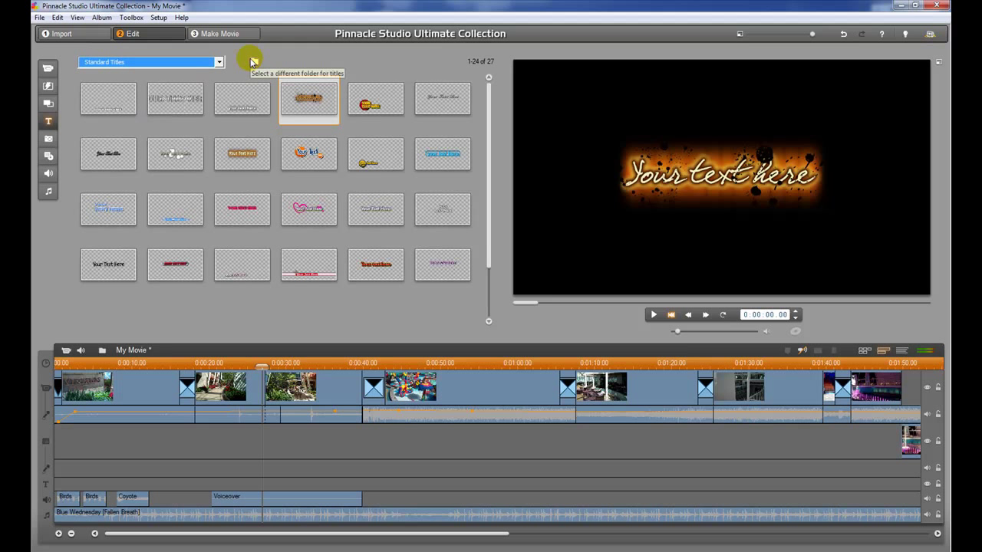
{"action": "left_click", "coordinate": [219, 63]}
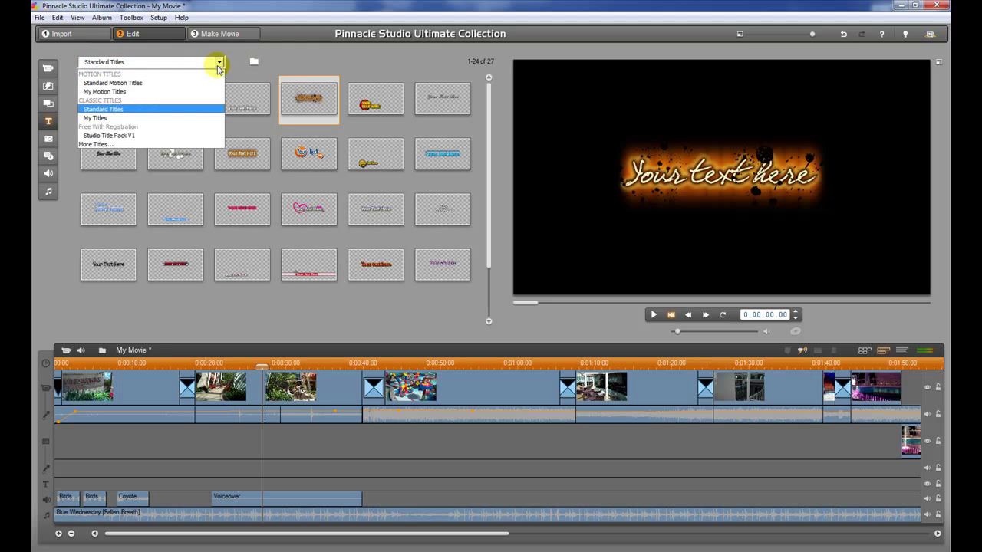
{"action": "left_click", "coordinate": [219, 66]}
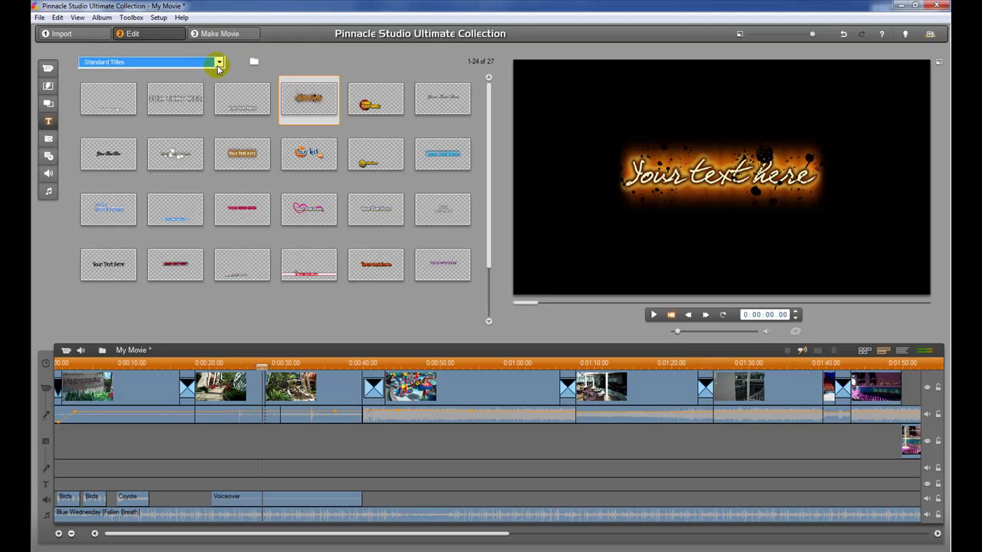
- Preview a range of classic title designs from the Standard Titles collection, one after another
{"action": "left_click", "coordinate": [166, 100]}
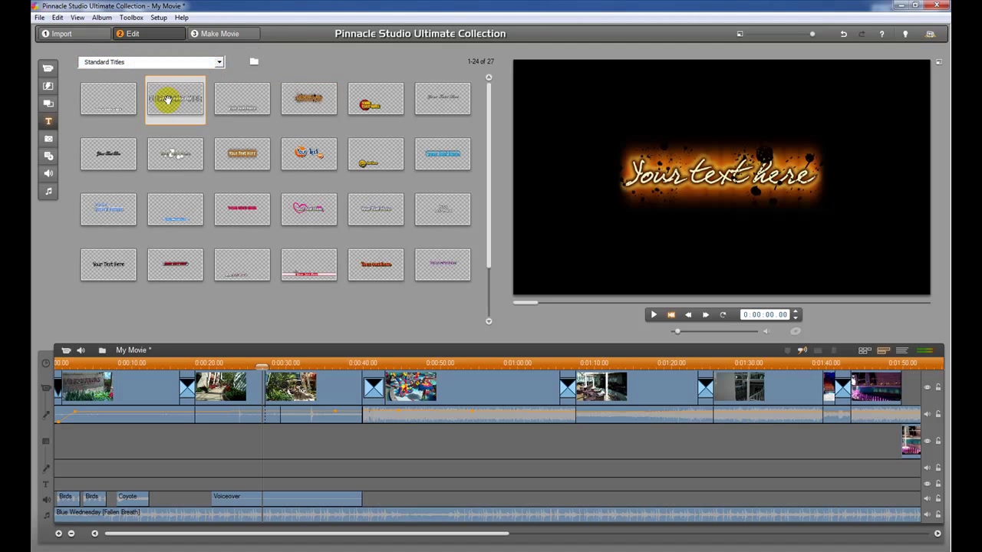
{"action": "left_click", "coordinate": [238, 102]}
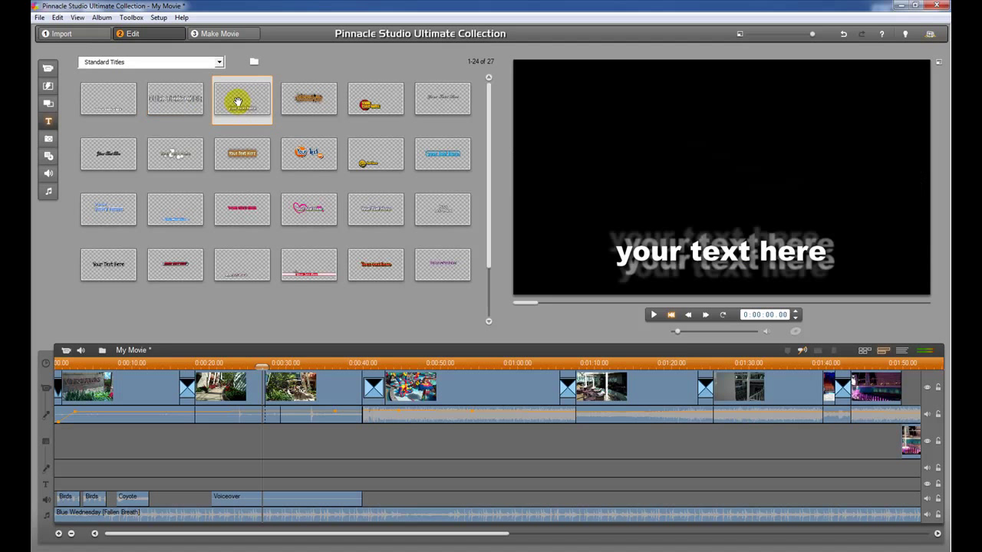
{"action": "left_click", "coordinate": [305, 102]}
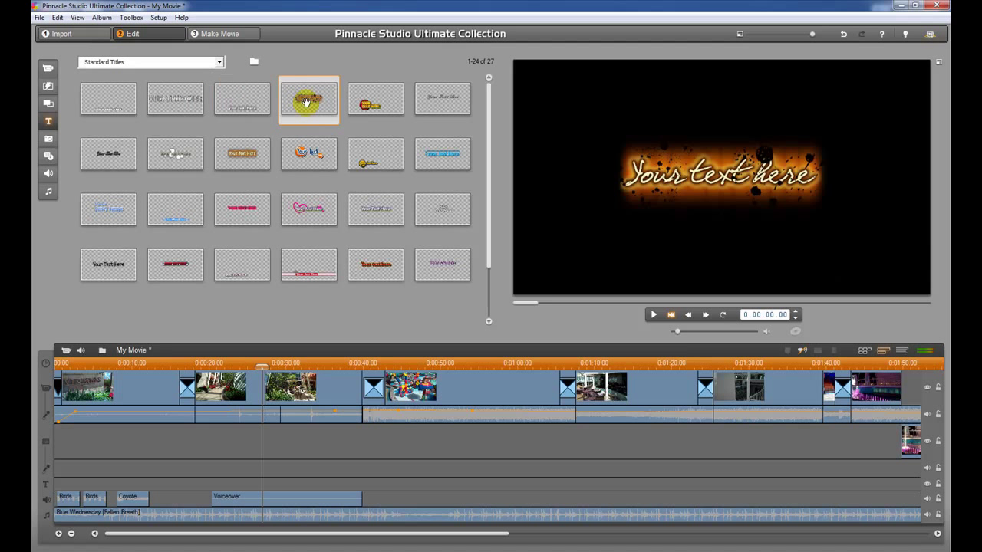
{"action": "left_click", "coordinate": [376, 100]}
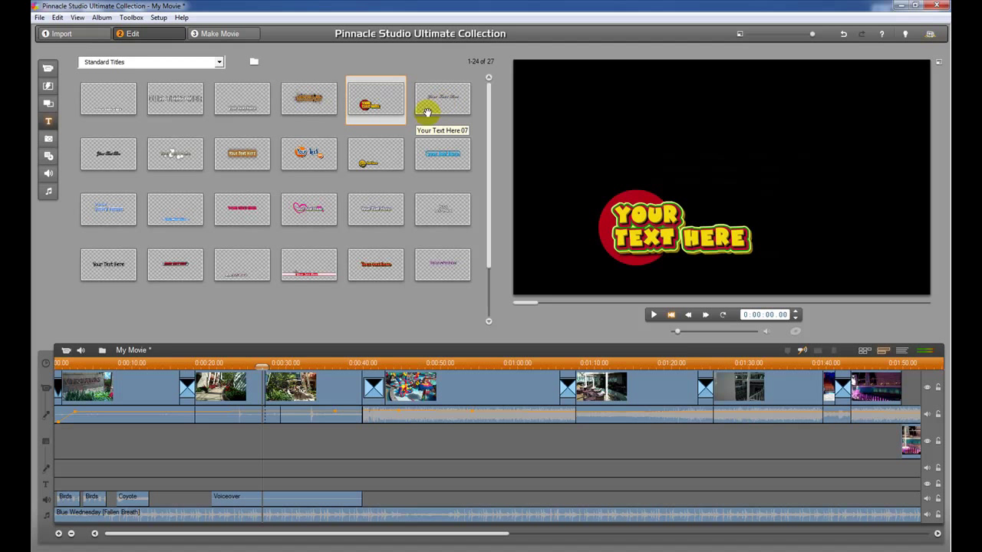
{"action": "left_click", "coordinate": [317, 145]}
{"action": "left_click", "coordinate": [245, 154]}
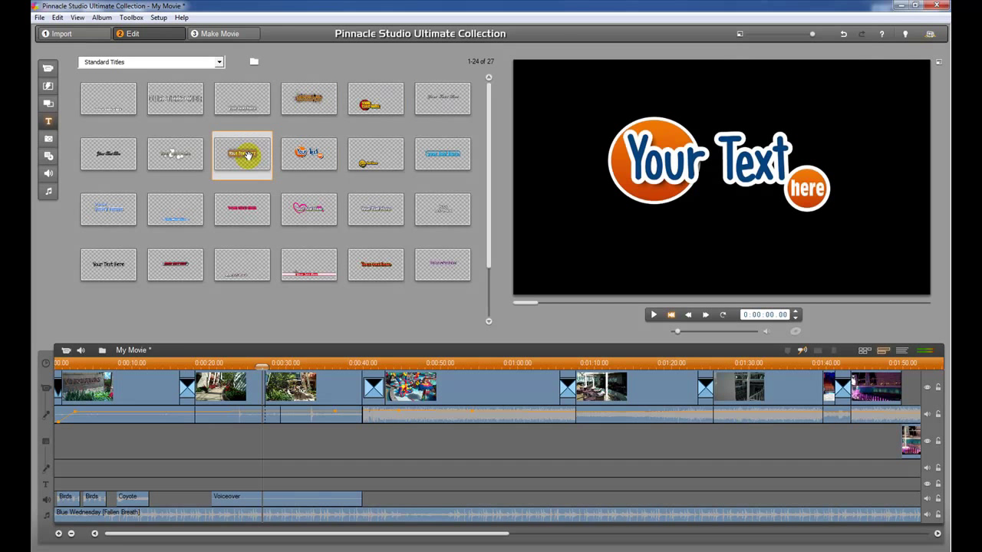
{"action": "left_click", "coordinate": [172, 208]}
{"action": "left_click", "coordinate": [129, 211]}
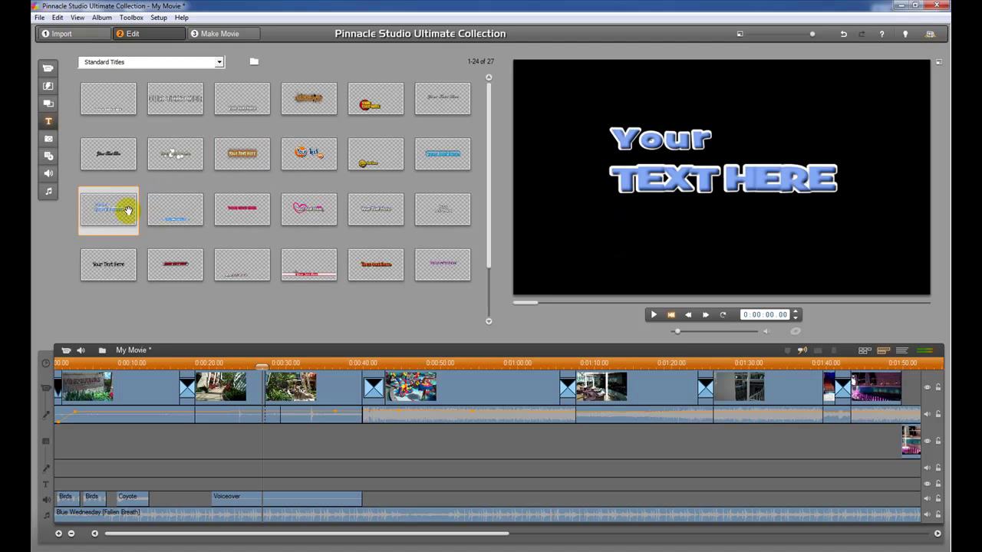
{"action": "left_click", "coordinate": [319, 213]}
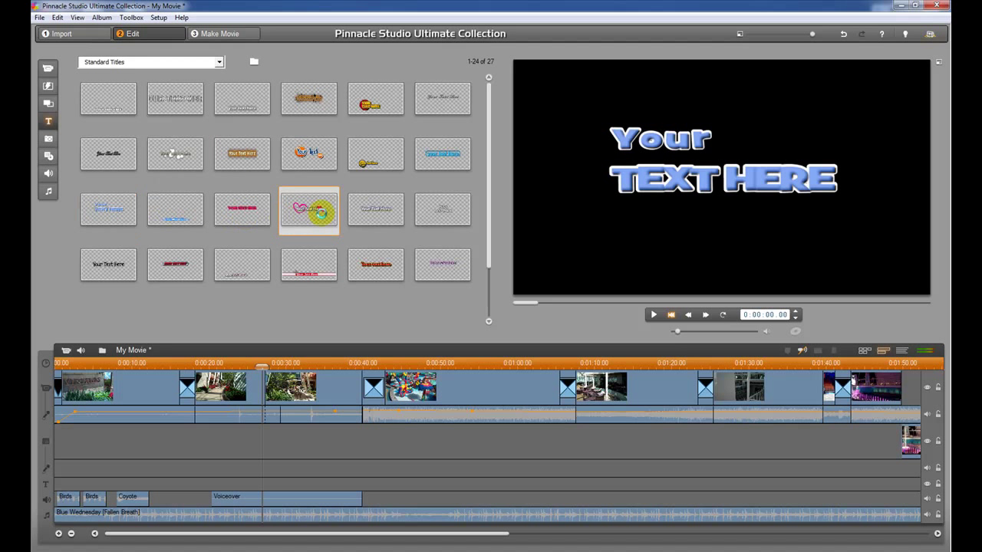
{"action": "left_click", "coordinate": [387, 219]}
{"action": "left_click", "coordinate": [450, 214]}
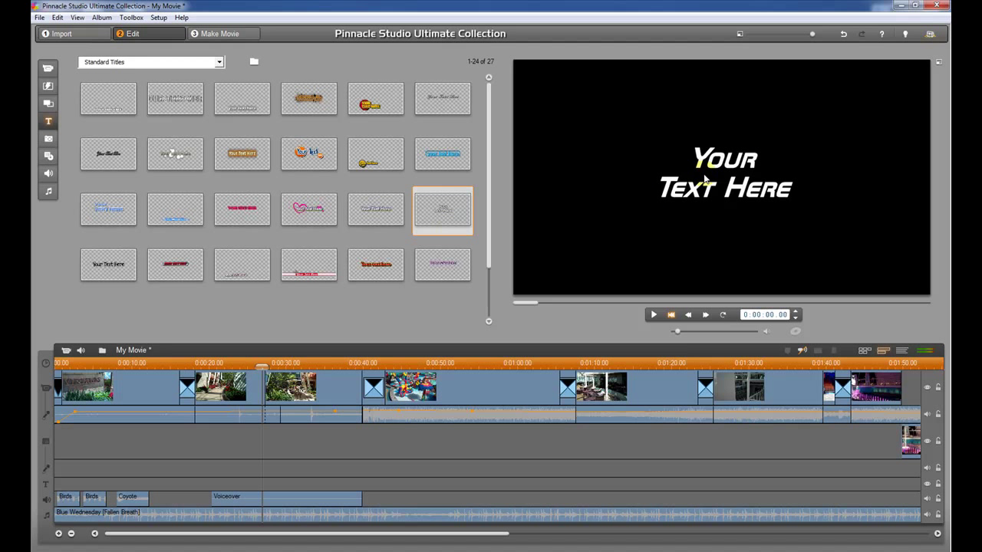
- Switch the title collection to Standard Motion Titles
{"action": "left_click", "coordinate": [219, 63]}
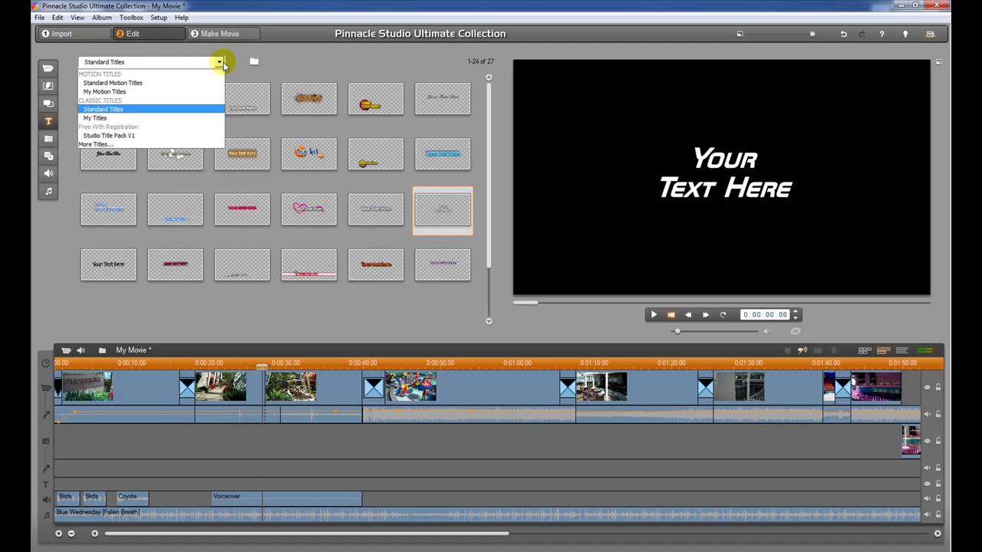
{"action": "left_click", "coordinate": [150, 82]}
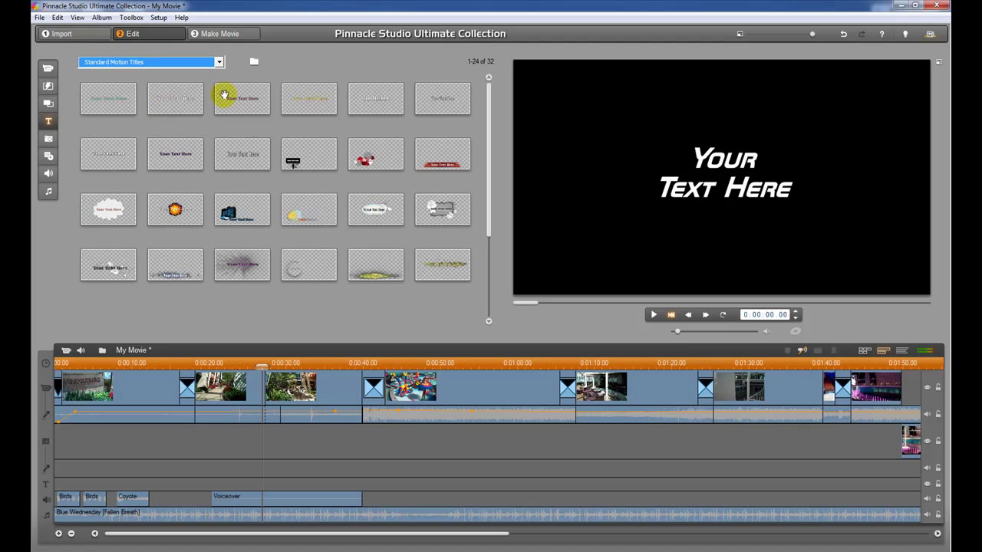
{"action": "left_click", "coordinate": [220, 63]}
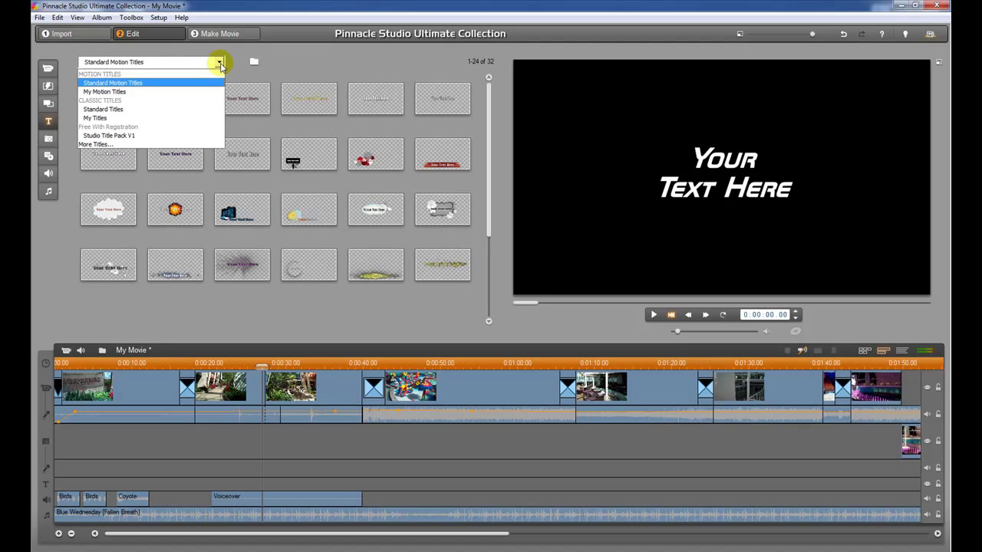
{"action": "left_click", "coordinate": [219, 63]}
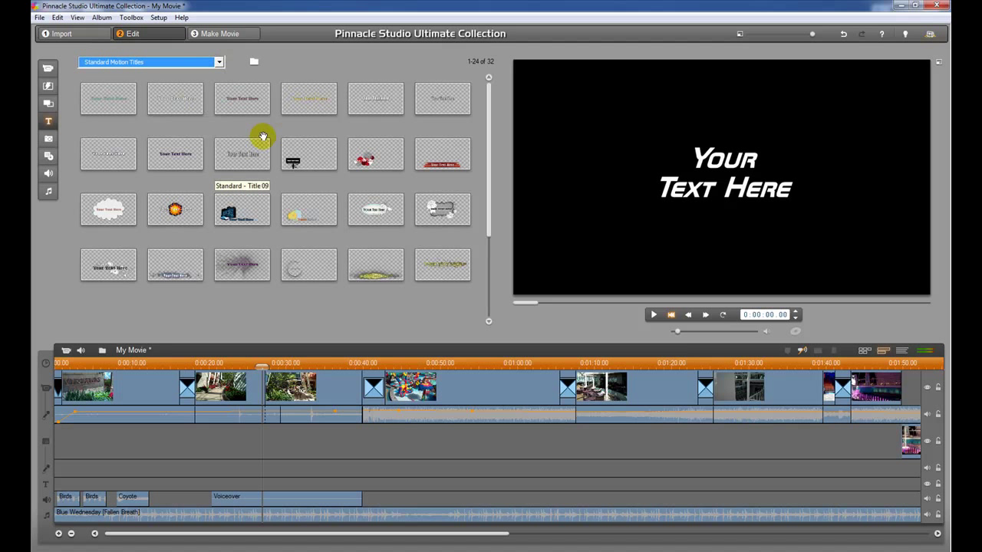
- Play previews of several animated designs in the Standard Motion Titles collection, including the red banner, explosion, sun-and-moon and Standard - Title 23 designs
{"action": "left_click", "coordinate": [375, 155]}
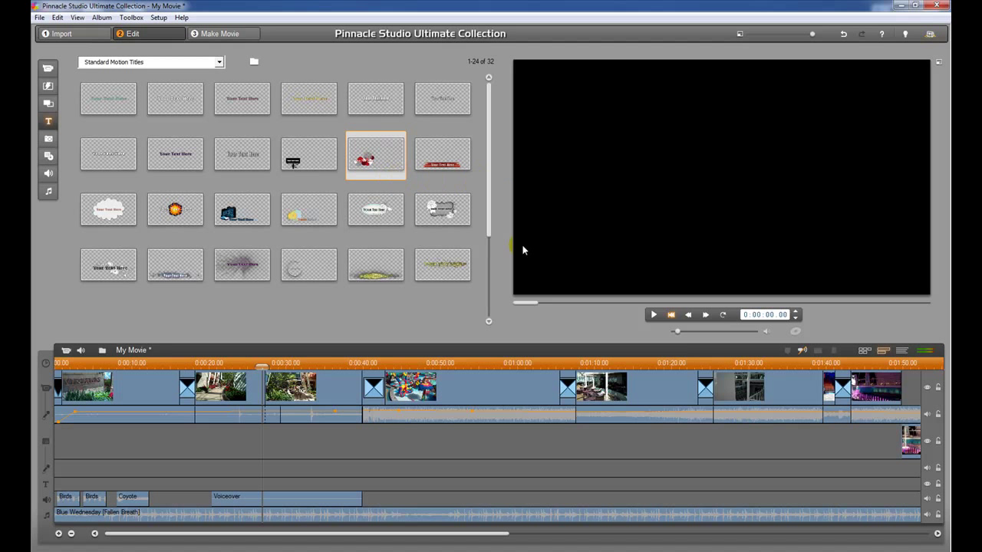
{"action": "left_click", "coordinate": [653, 315]}
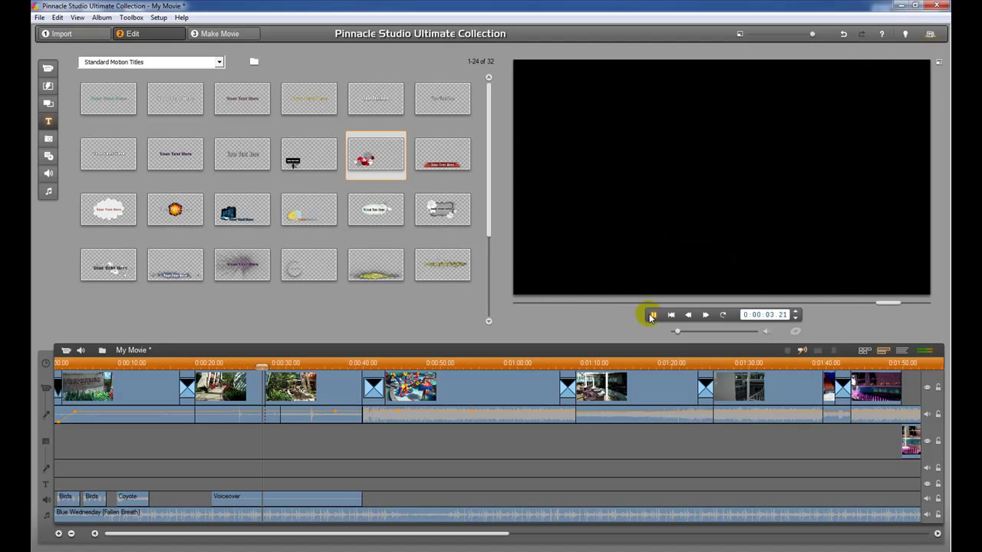
{"action": "left_click", "coordinate": [445, 152]}
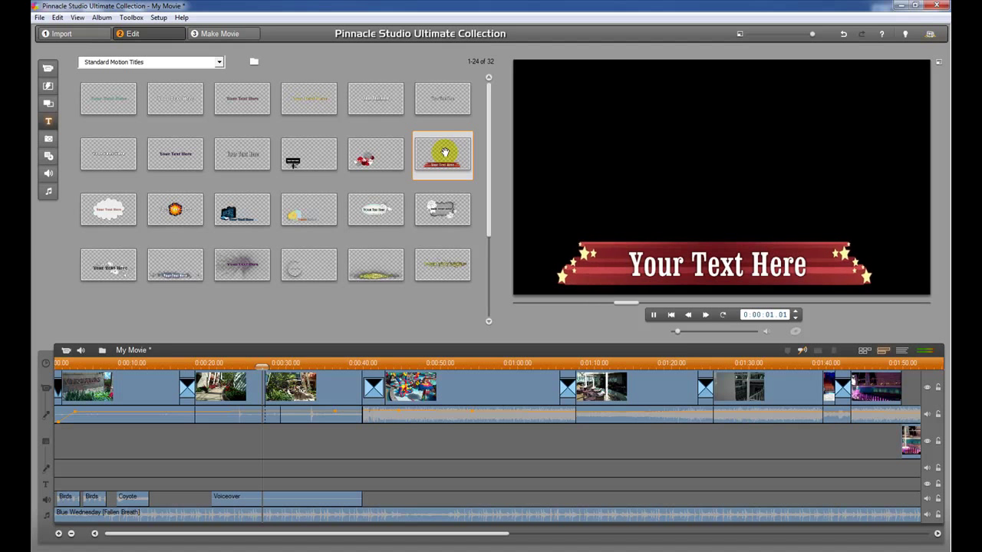
{"action": "left_click", "coordinate": [159, 220]}
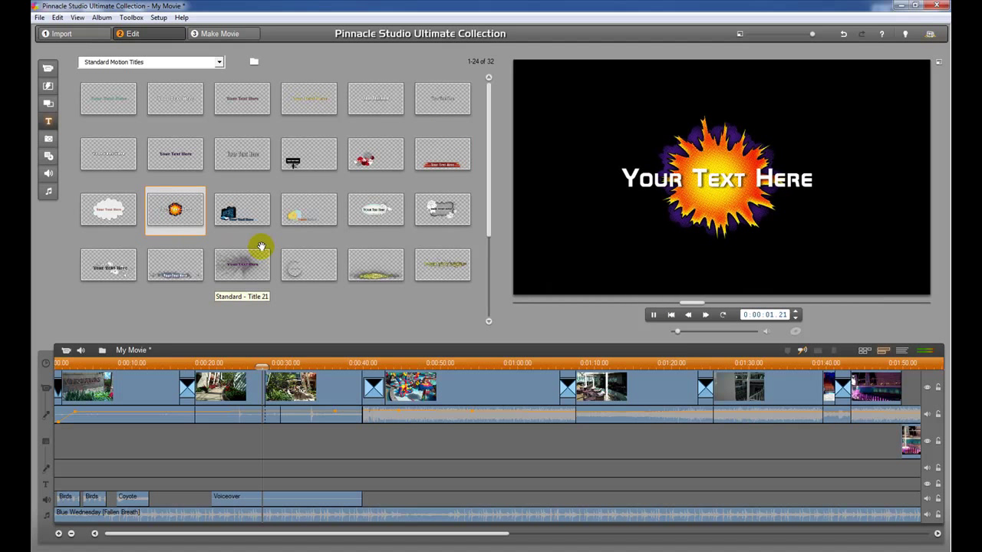
{"action": "left_click", "coordinate": [322, 213]}
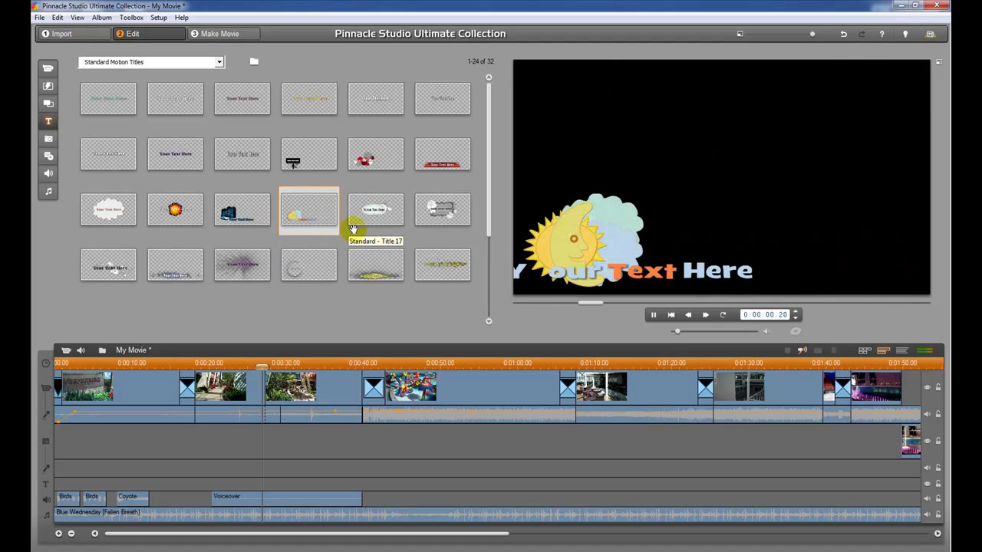
{"action": "left_click", "coordinate": [243, 264]}
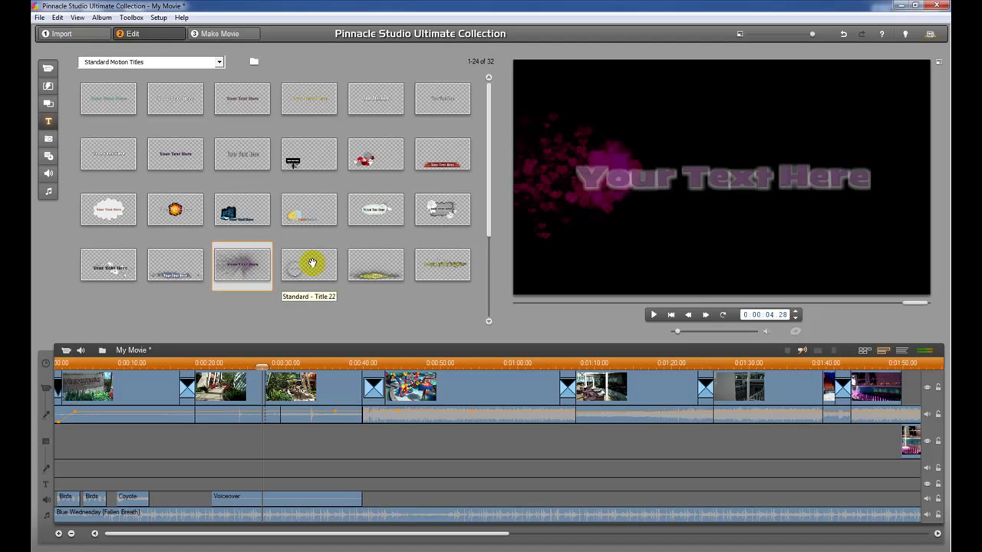
{"action": "left_click", "coordinate": [371, 275]}
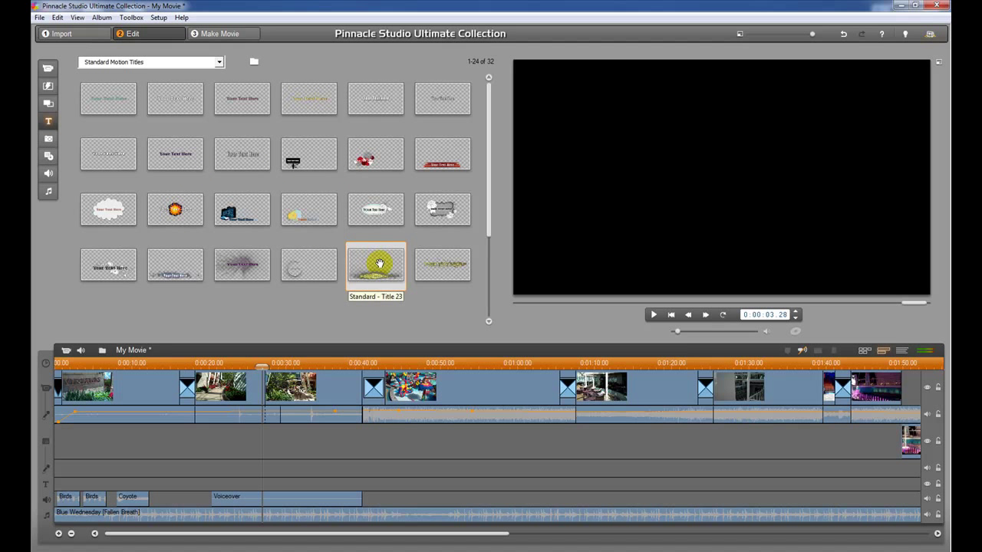
- Place the Standard - Title 23 motion title on the title track beneath the colourful water-park clip, and delete it again
{"action": "left_click_drag", "start_coordinate": [379, 264], "coordinate": [384, 376]}
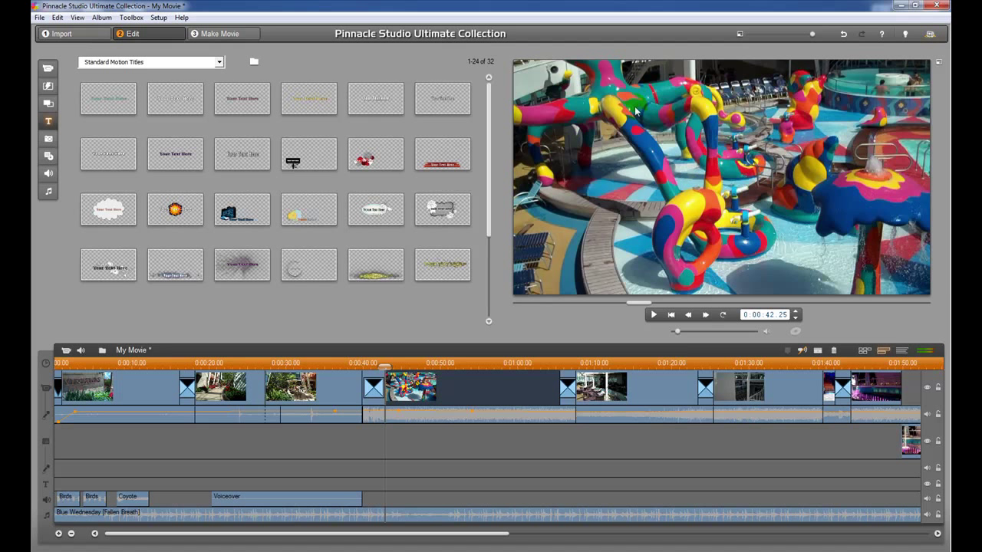
{"action": "double_click", "coordinate": [378, 266]}
{"action": "left_click", "coordinate": [400, 486]}
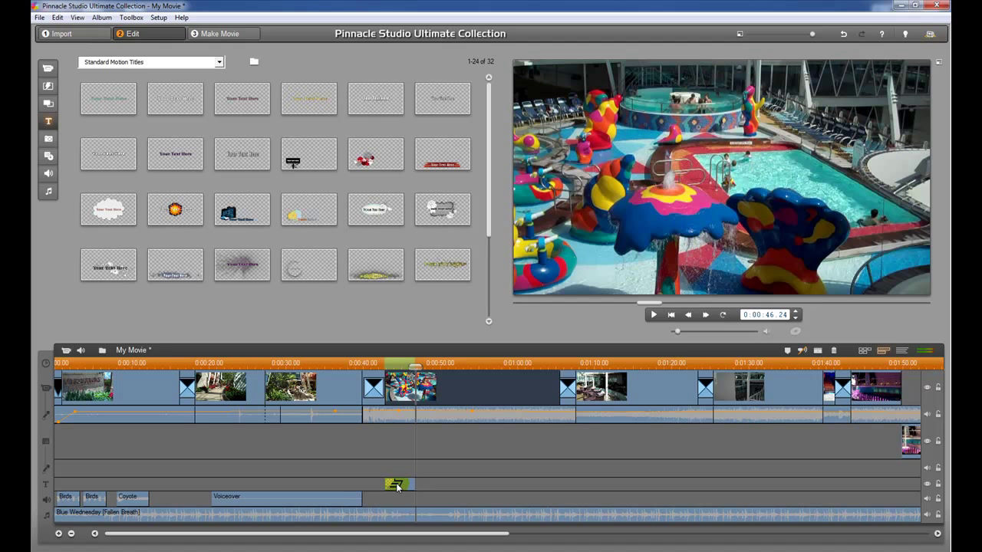
{"action": "left_click", "coordinate": [393, 485]}
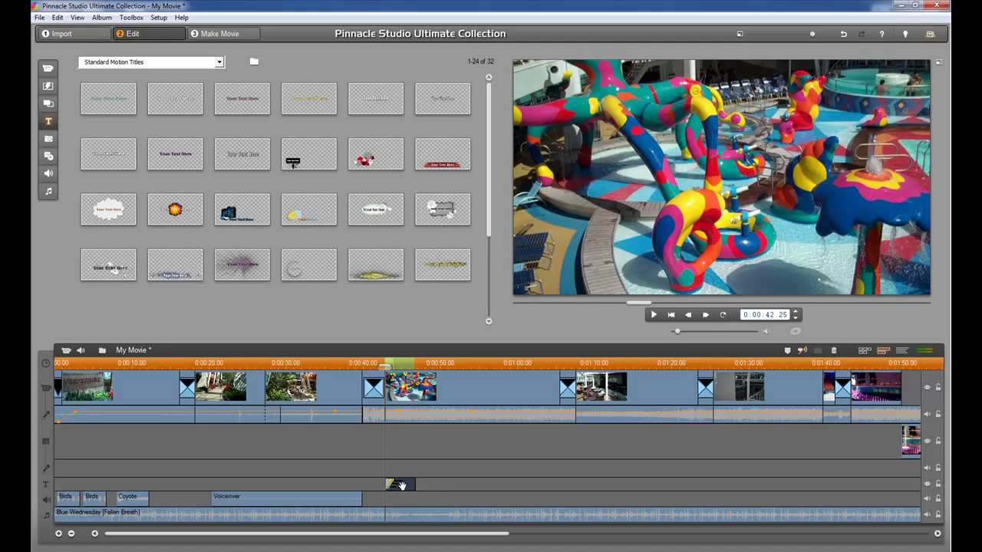
{"action": "key", "text": "Delete"}
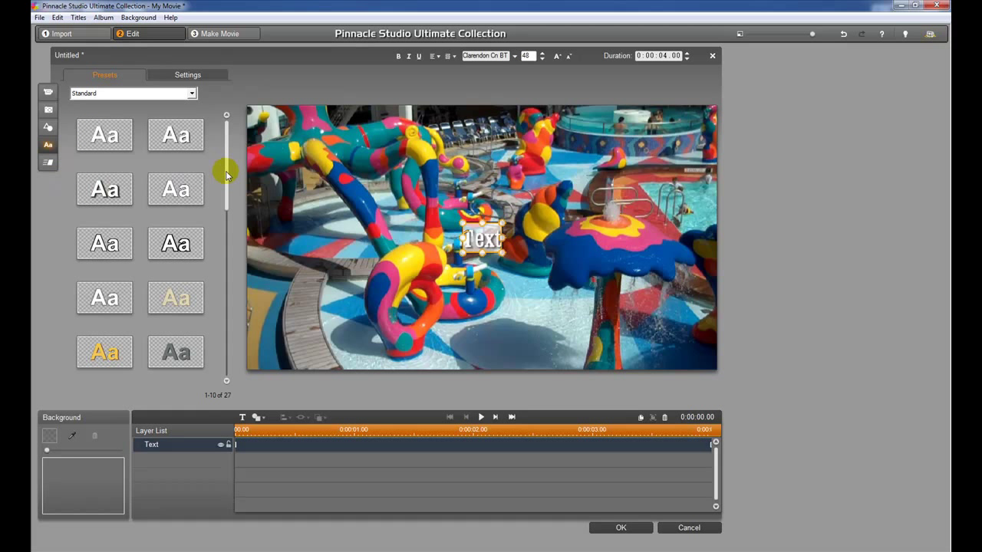
- Look through the Standard text style presets in the title editor and close the editor
{"action": "left_click_drag", "start_coordinate": [226, 175], "coordinate": [223, 100]}
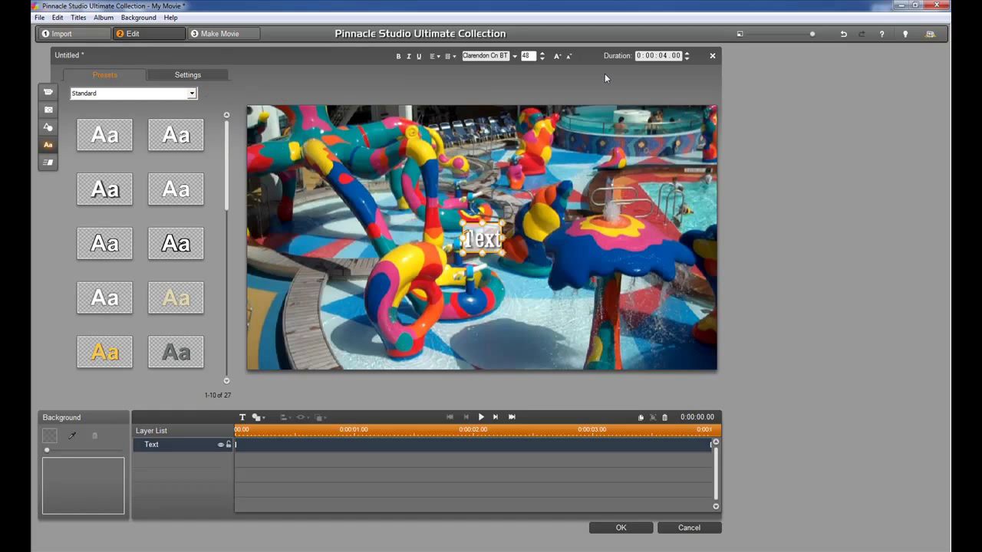
{"action": "left_click", "coordinate": [711, 53]}
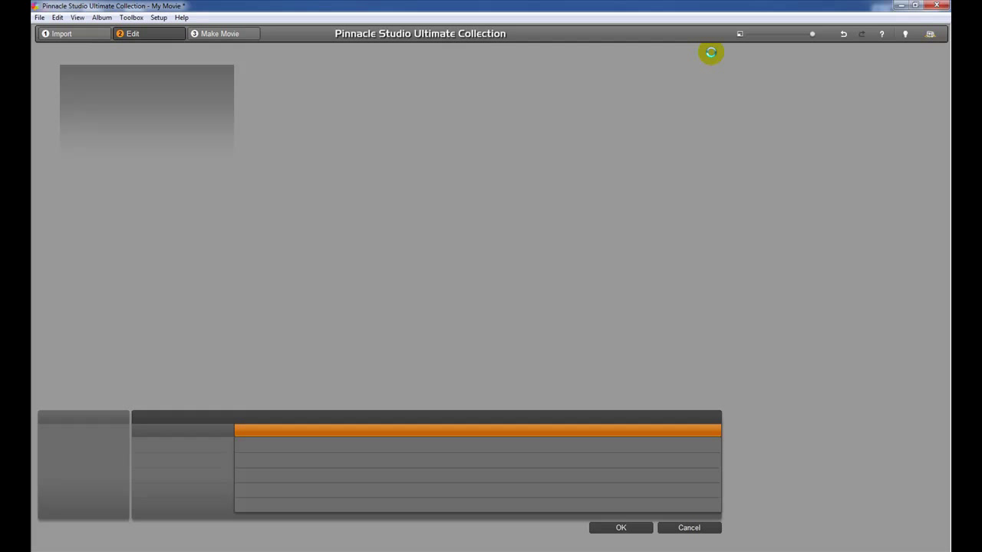